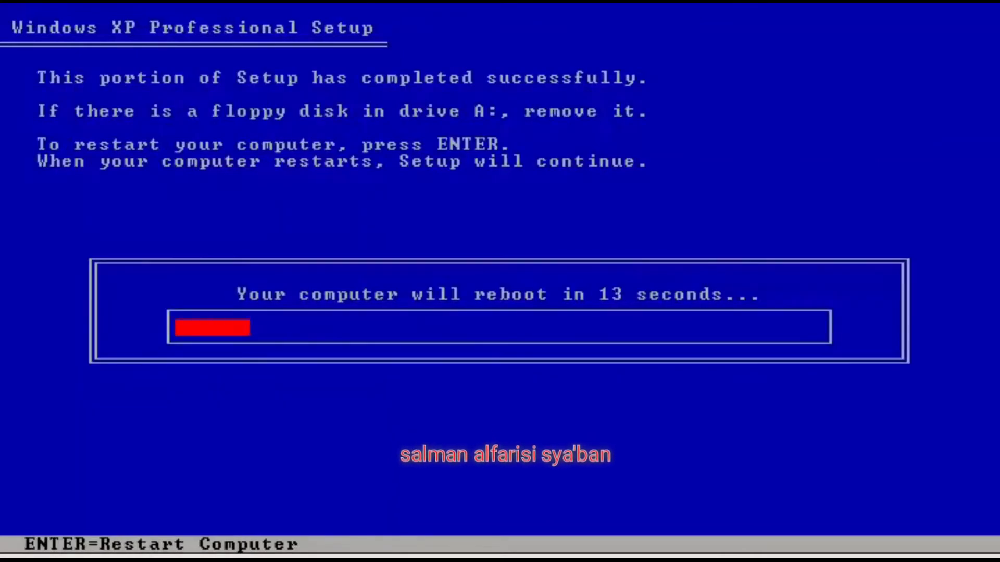
# Restart the computer after the text-mode stage so setup can continue.
pyautogui.press('Return')
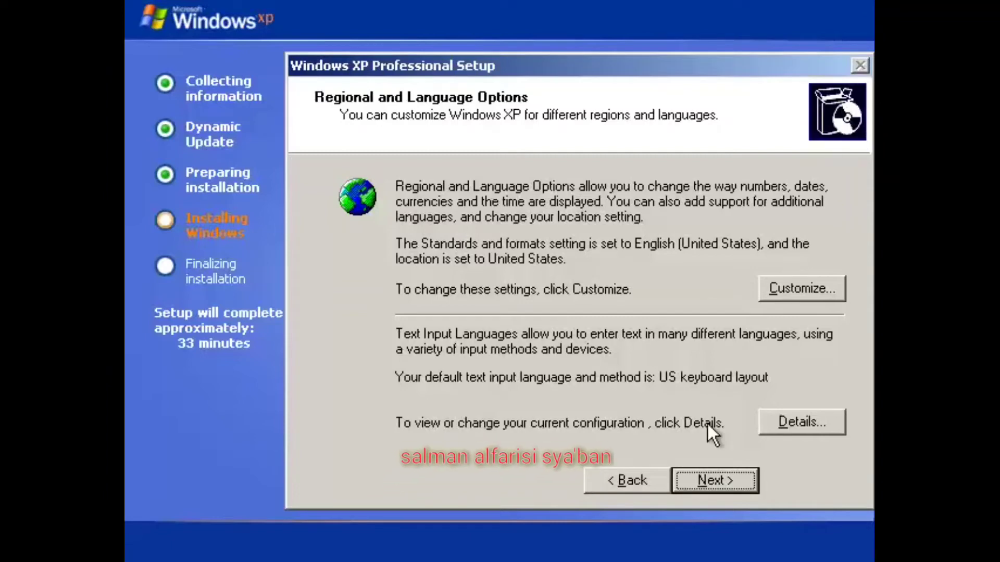
# Keep the default regional settings, then enter the owner name and organization.
pyautogui.click(690, 484)
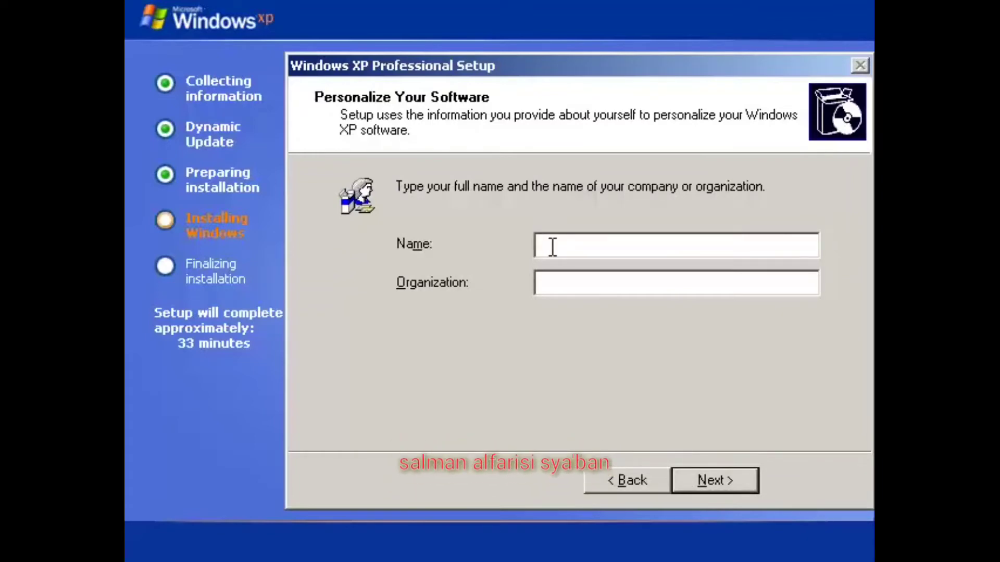
pyautogui.write('BRI')
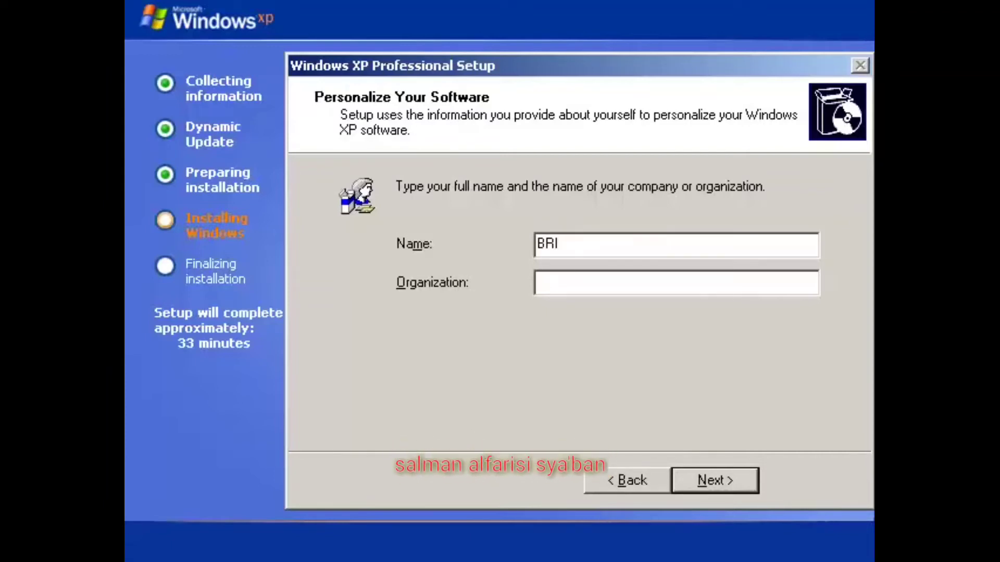
pyautogui.press('Tab')
pyautogui.write('BRI')
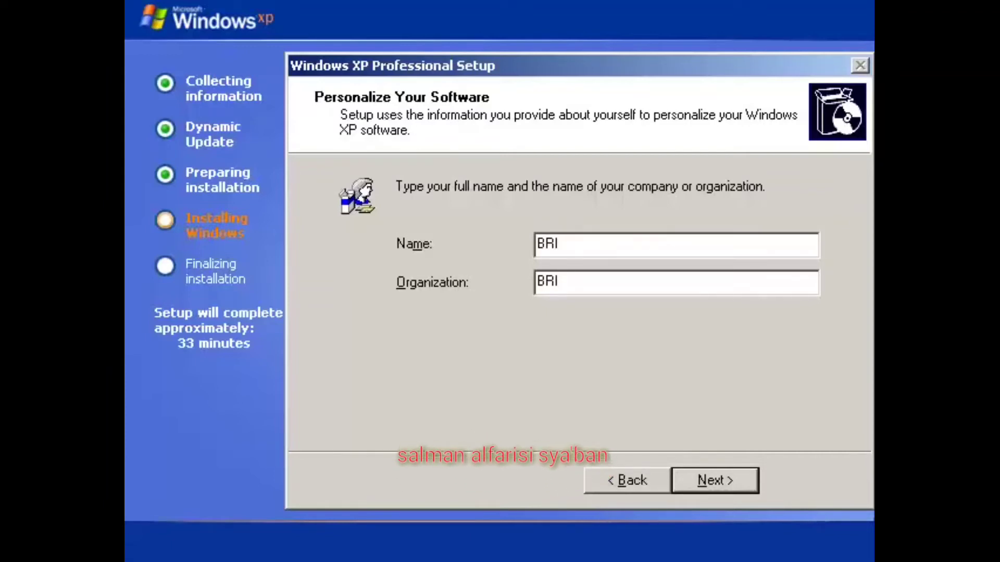
pyautogui.click(711, 480)
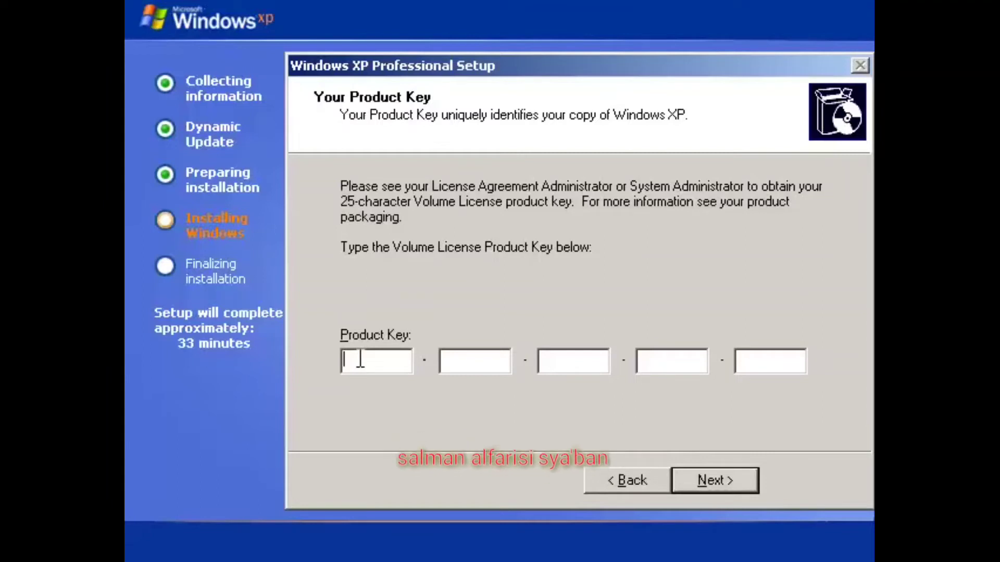
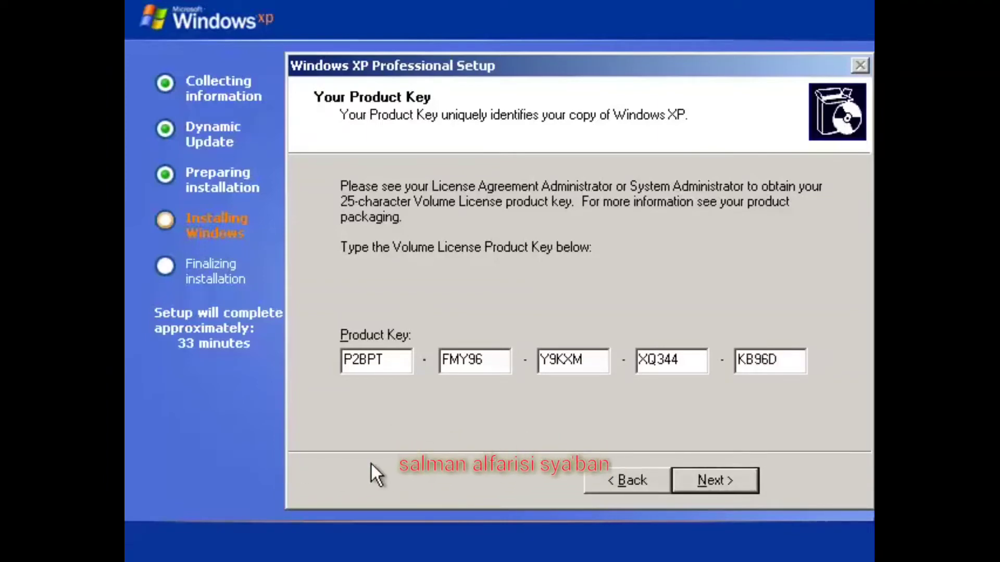
# Enter the 25-character volume licence product key and continue.
pyautogui.click(714, 484)
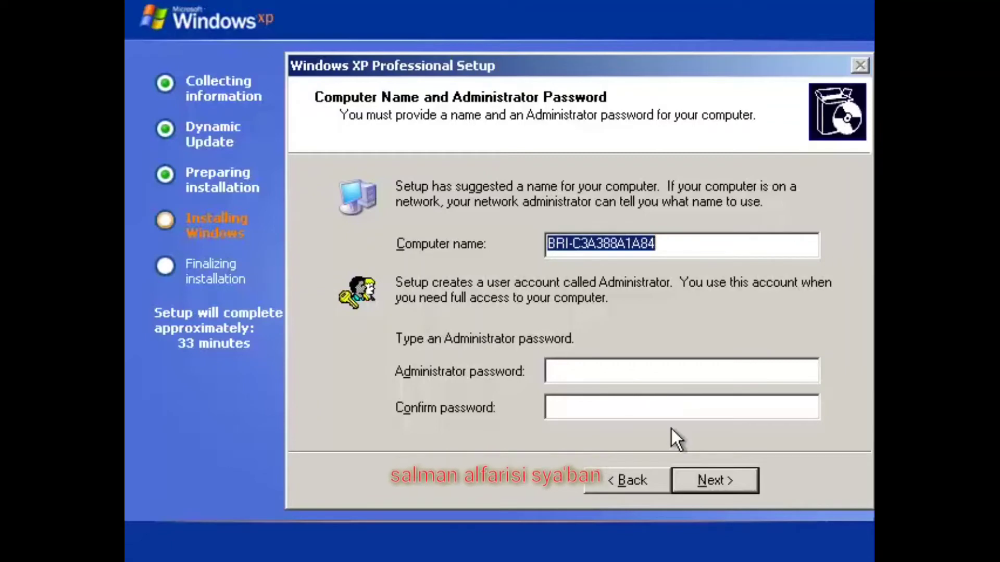
# Enter and confirm the nine-character administrator password.
pyautogui.click(644, 369)
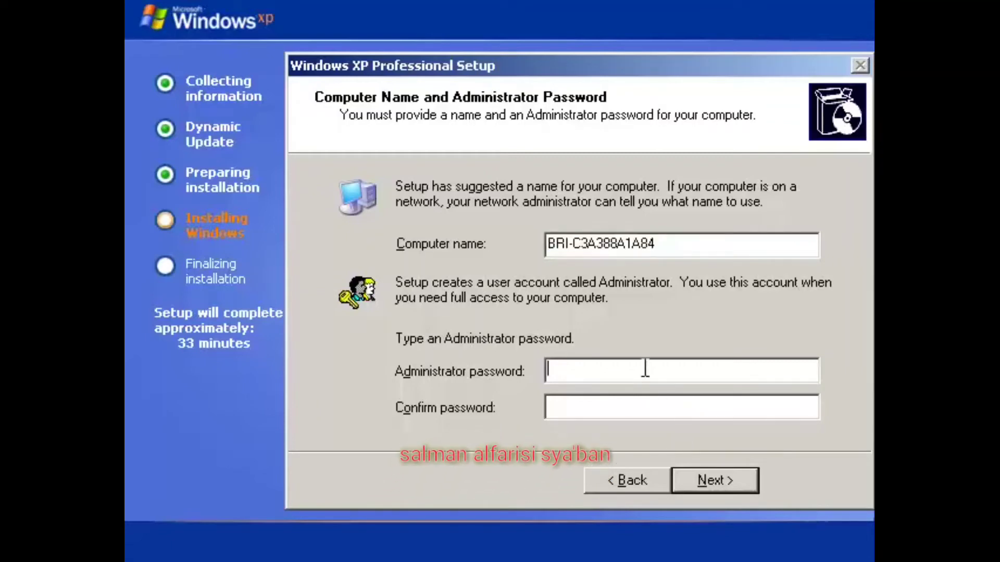
pyautogui.press('Tab')
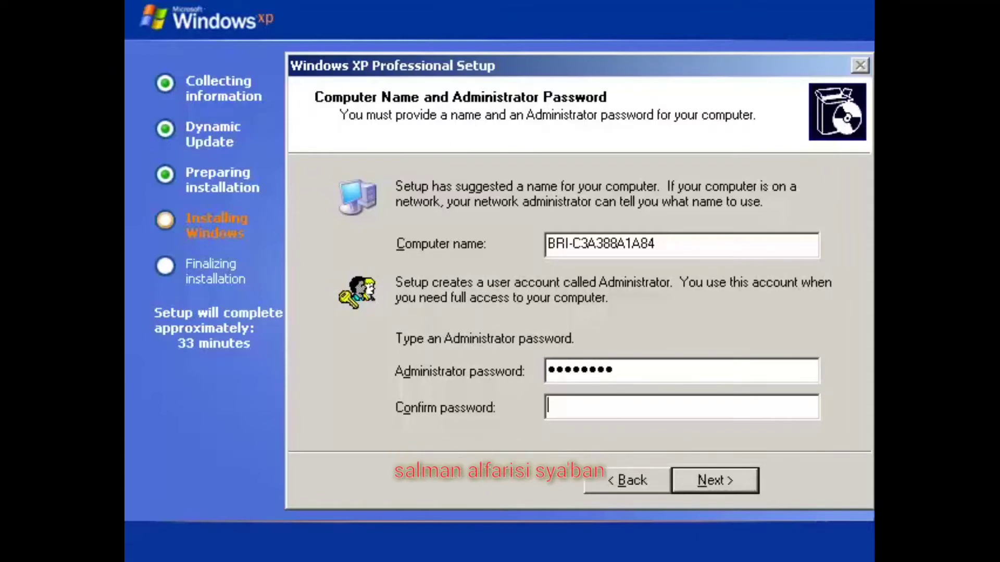
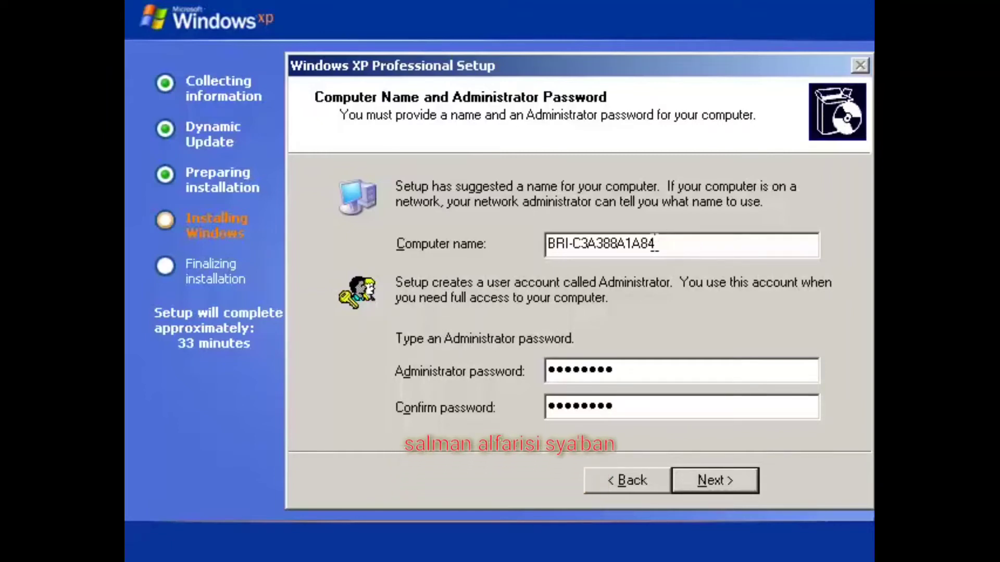
# Shorten the computer name to BRI and continue.
pyautogui.moveTo(656, 244); pyautogui.dragTo(570, 244)
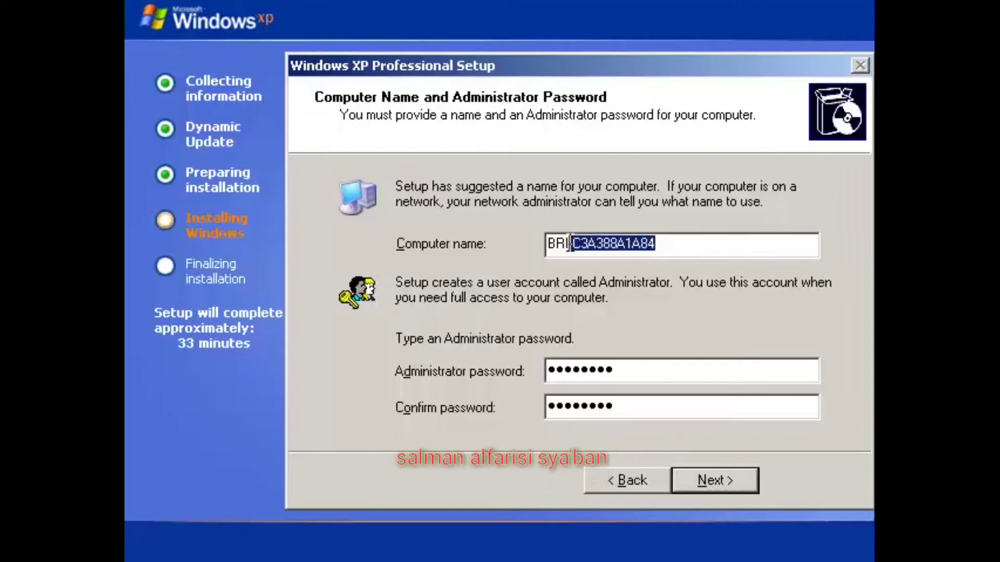
pyautogui.press('BackSpace')
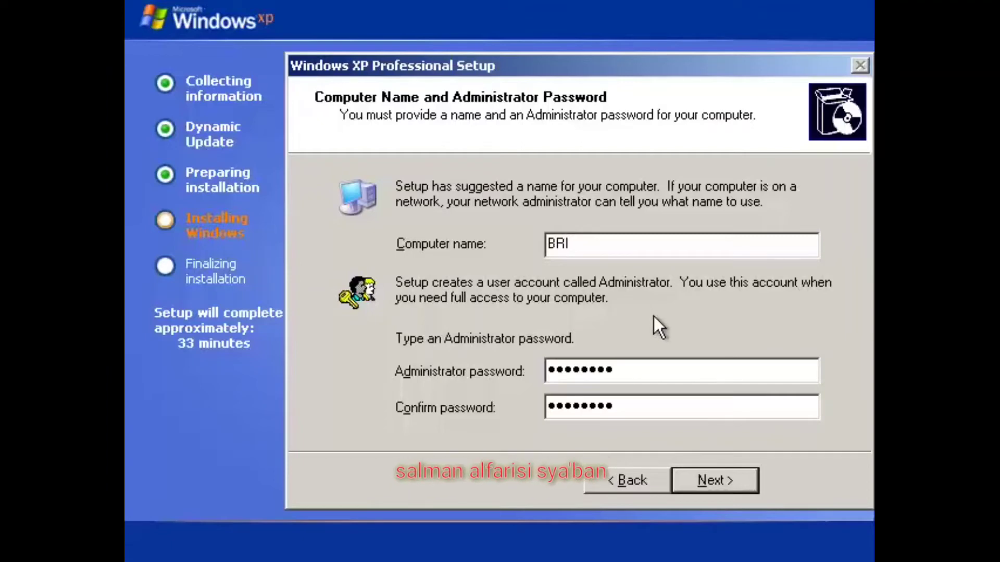
pyautogui.click(698, 466)
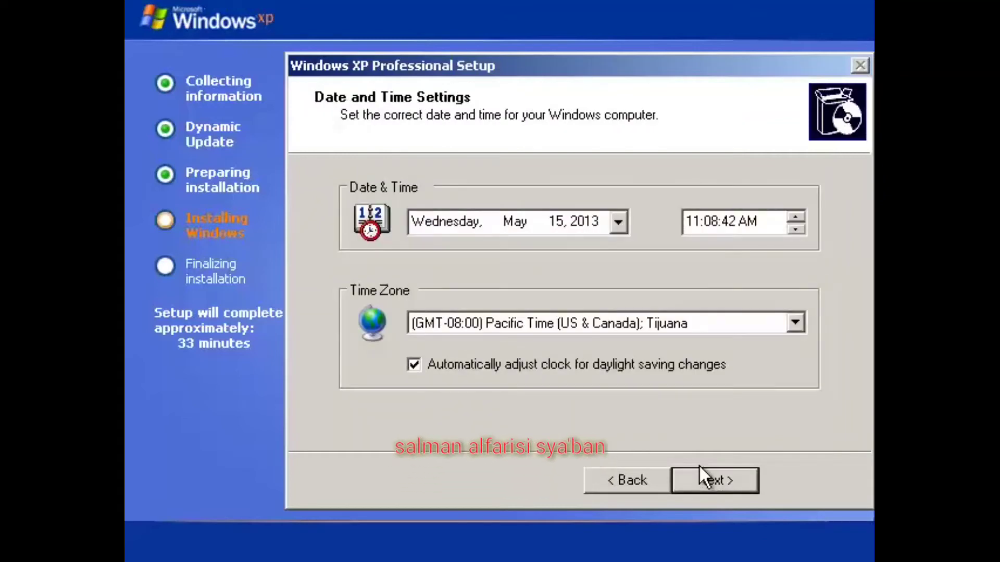
# Choose the (GMT+07:00) Bangkok, Hanoi, Jakarta time zone and confirm the date and time settings.
pyautogui.click(789, 321)
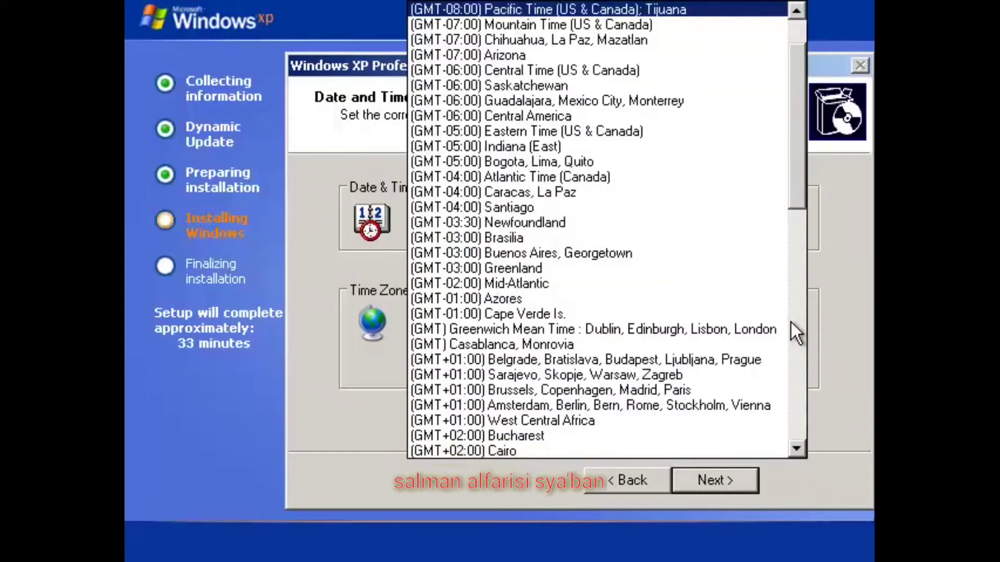
pyautogui.moveTo(796, 194); pyautogui.dragTo(787, 347)
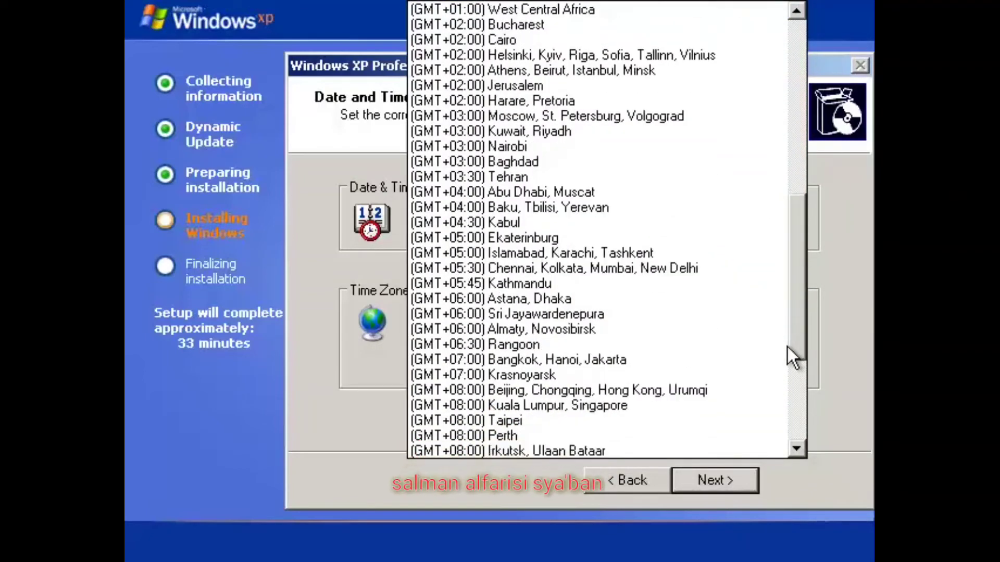
pyautogui.click(719, 360)
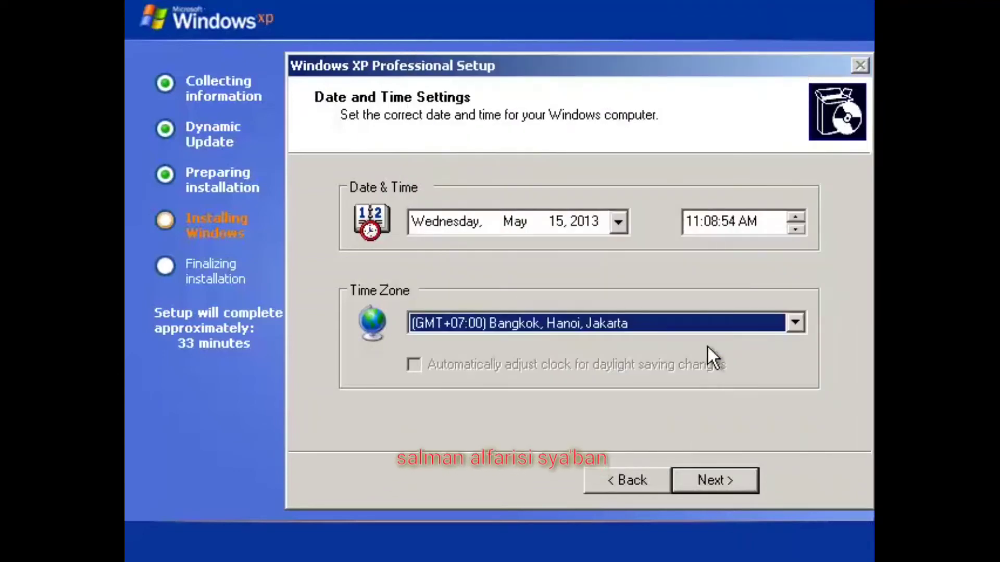
pyautogui.click(701, 475)
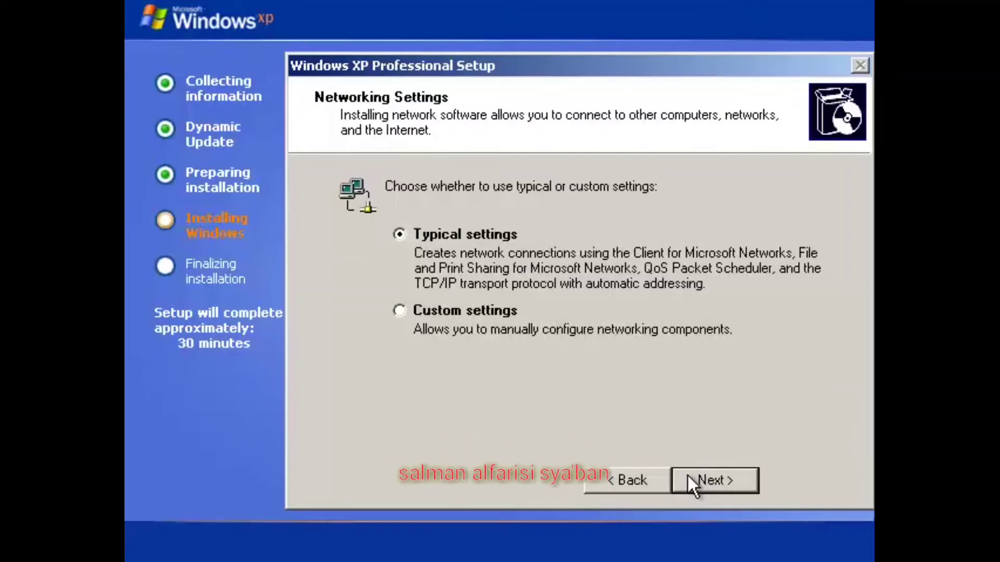
# Accept Typical networking settings and keep the computer in the WORKGROUP workgroup.
pyautogui.click(687, 475)
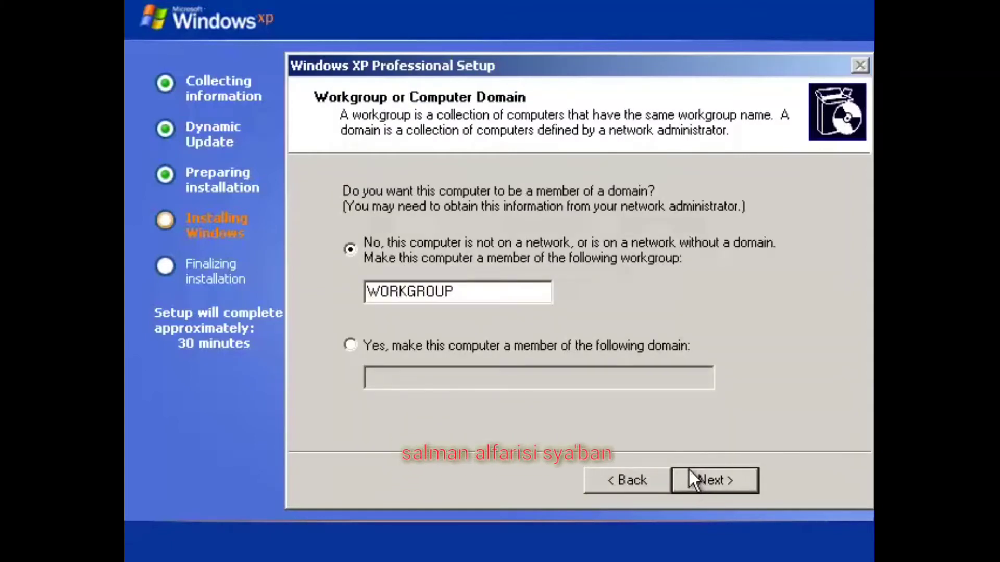
pyautogui.click(704, 484)
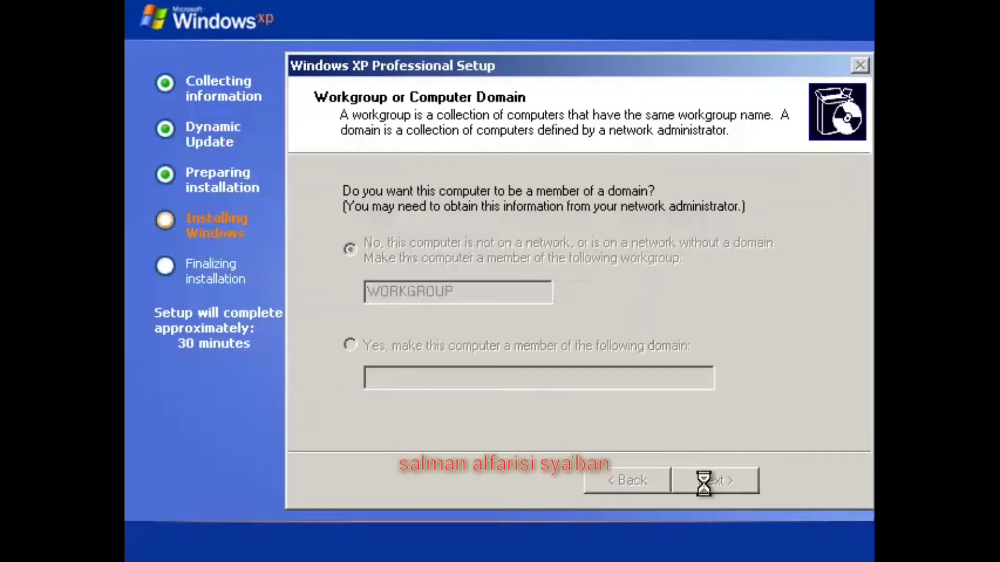
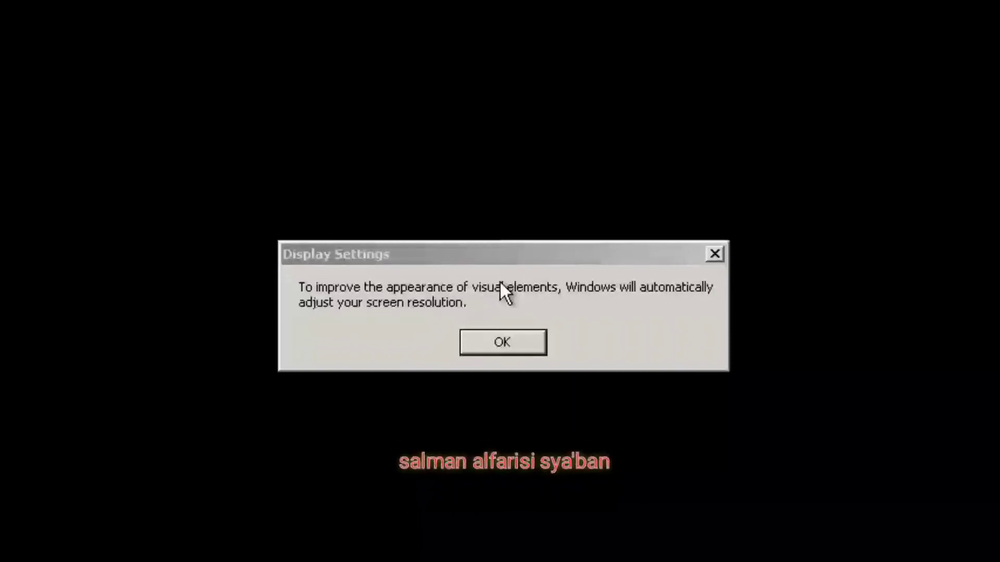
# Accept and keep the automatically adjusted screen resolution on both Display and Monitor Settings prompts.
pyautogui.click(500, 343)
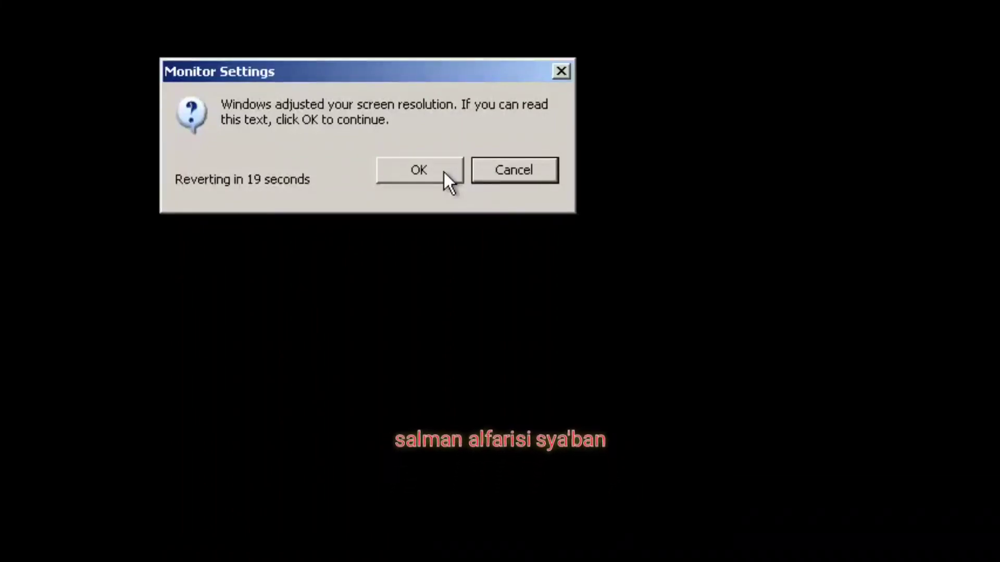
pyautogui.click(444, 173)
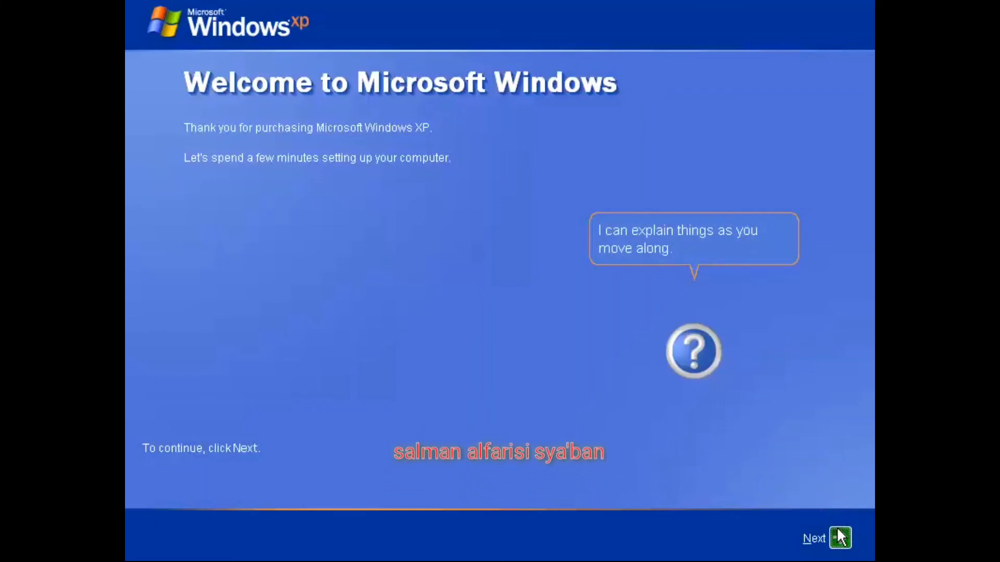
# Choose 'Help protect my PC by turning on Automatic Updates now' and continue past the updates page.
pyautogui.click(839, 538)
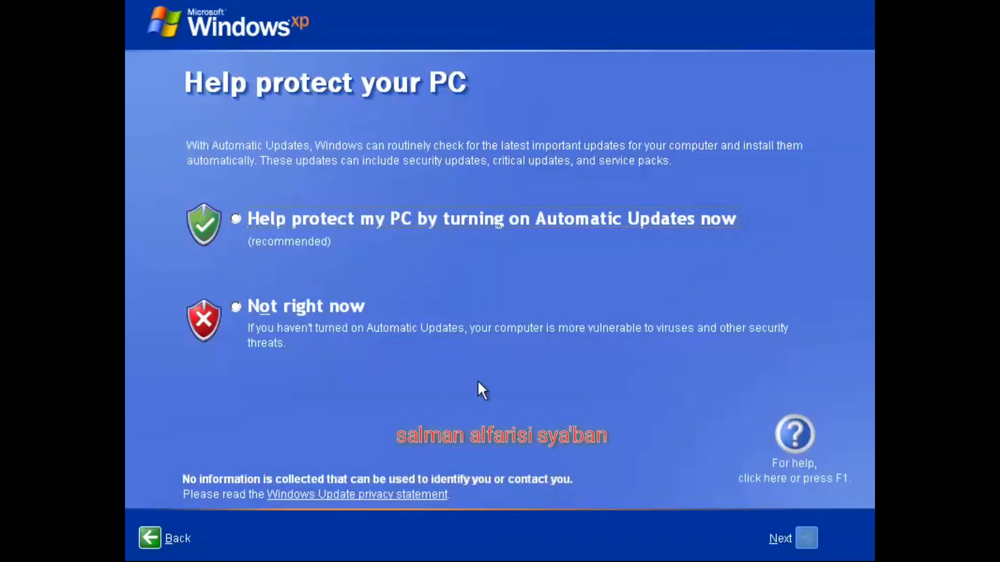
pyautogui.click(239, 308)
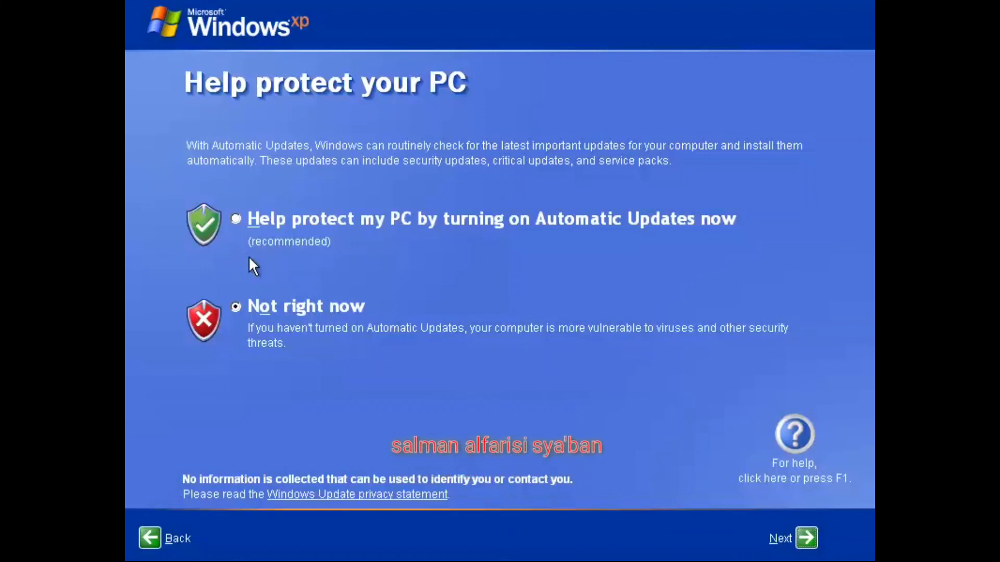
pyautogui.click(237, 215)
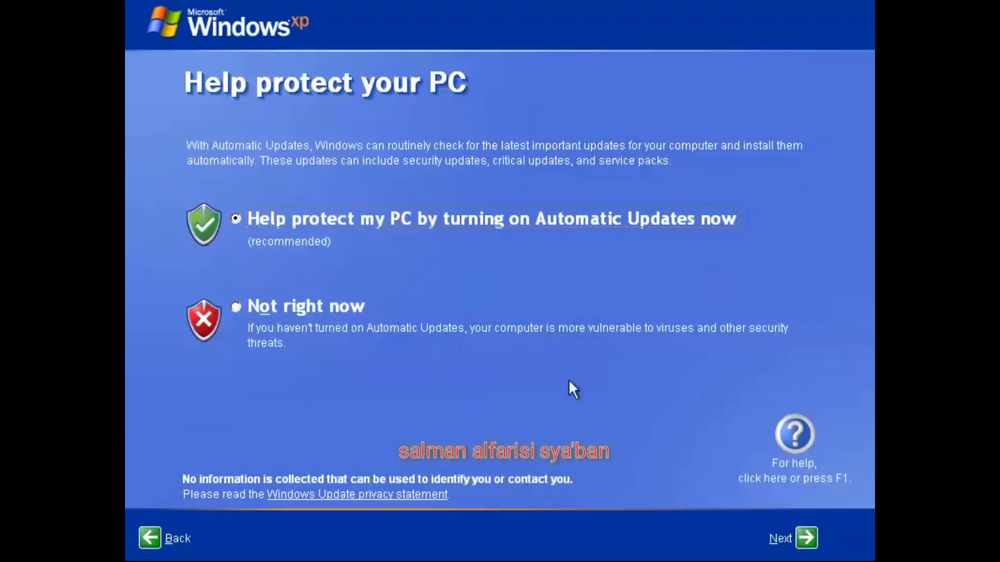
pyautogui.click(802, 527)
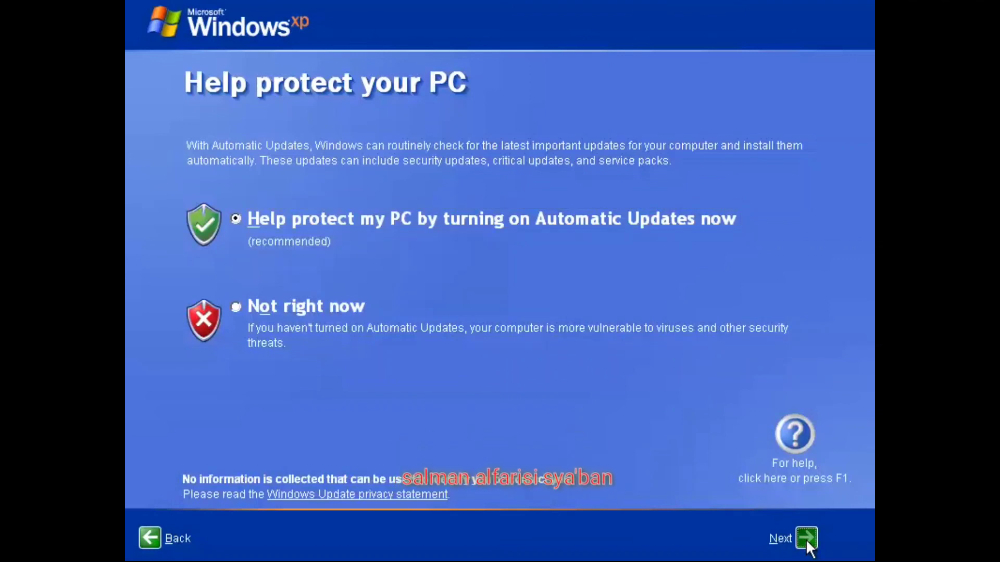
pyautogui.click(806, 539)
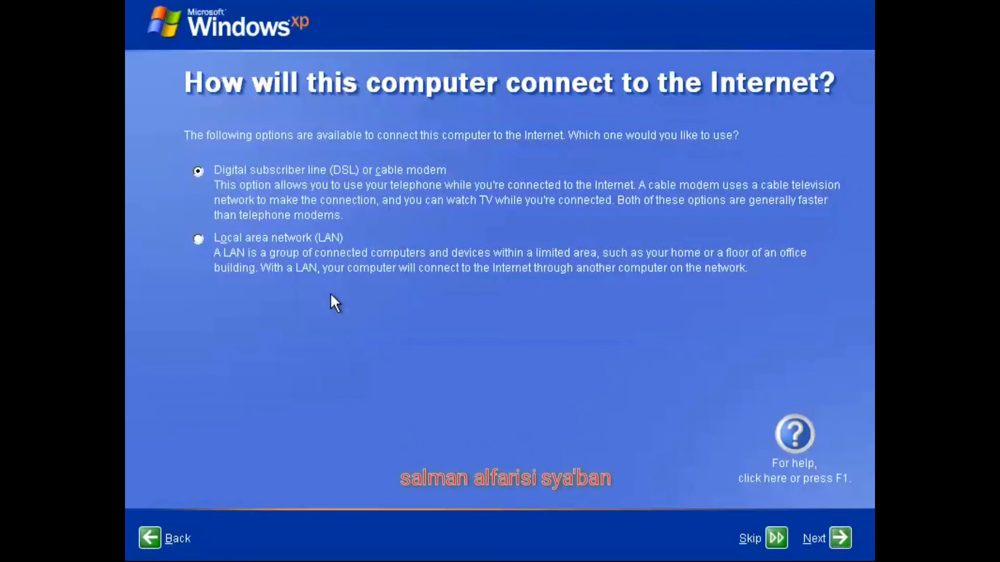
# Skip the Internet connection setup and answer 'No, not at this time' to Microsoft registration.
pyautogui.click(773, 539)
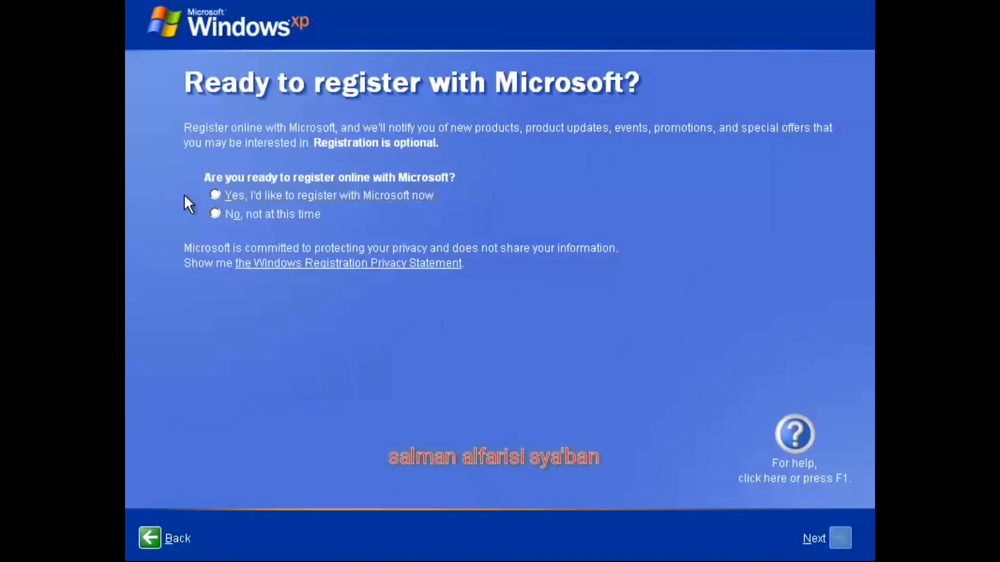
pyautogui.click(212, 213)
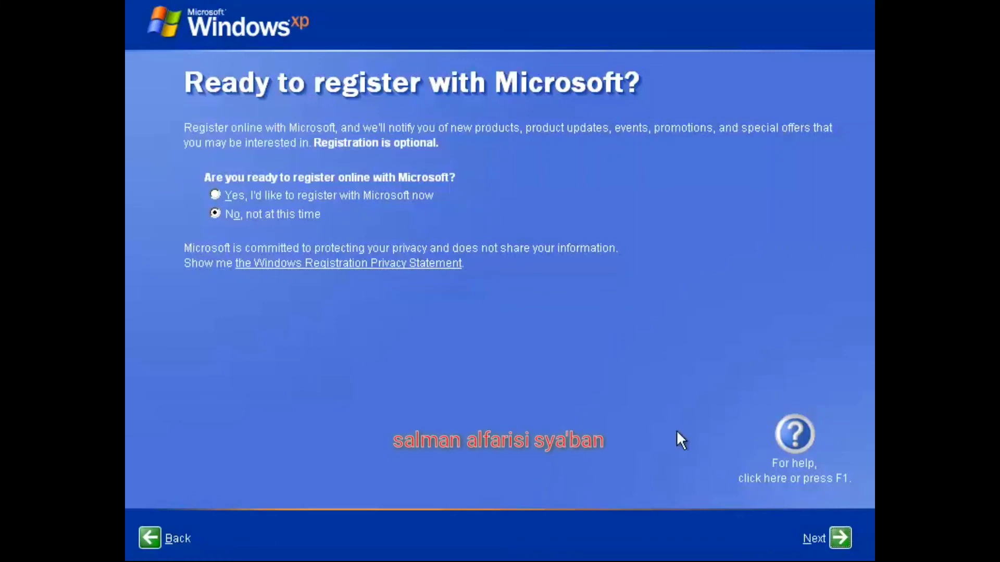
pyautogui.click(837, 535)
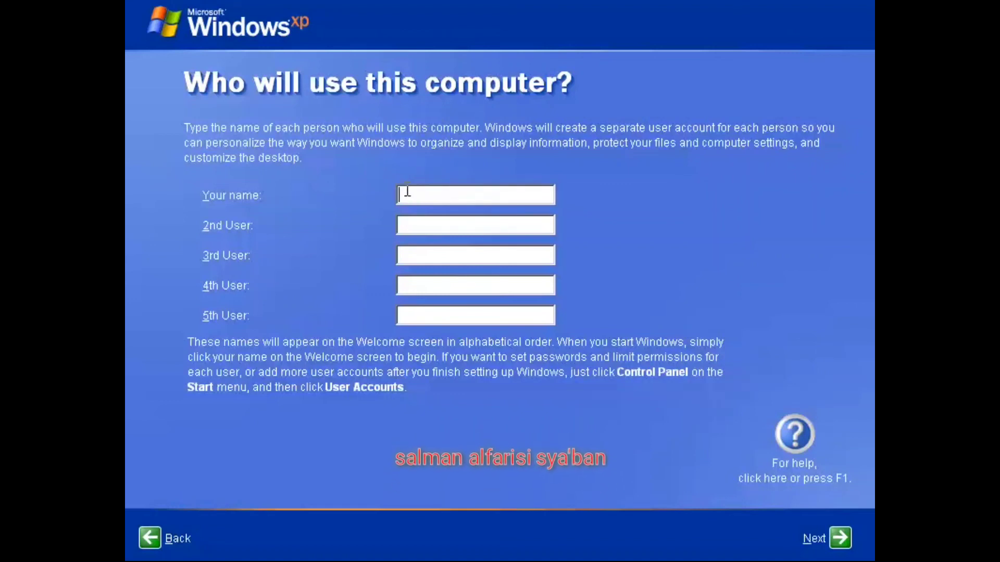
# Replace the rejected user names with 'TSI' as the first account name and continue.
pyautogui.write('BRI')
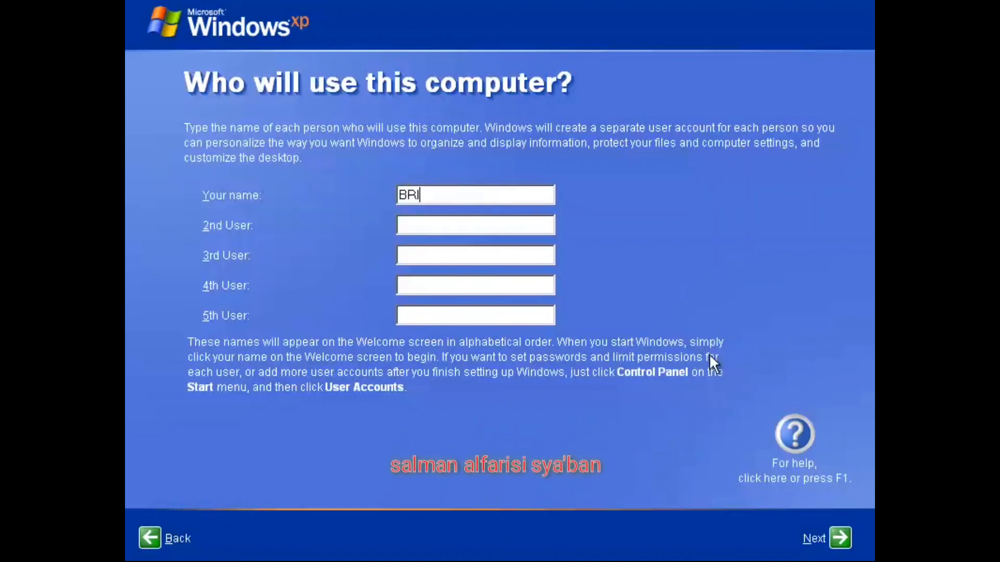
pyautogui.click(843, 534)
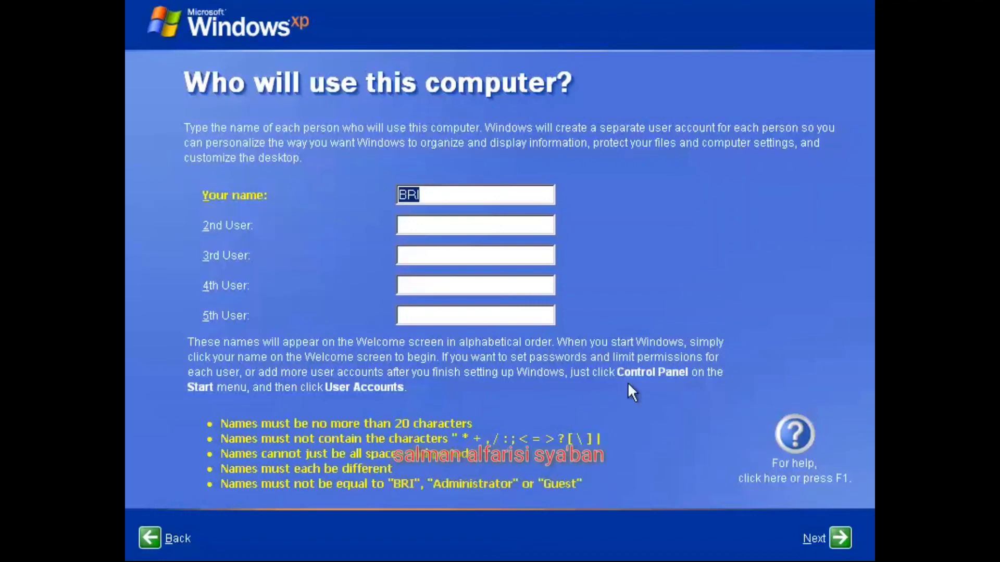
pyautogui.click(429, 195)
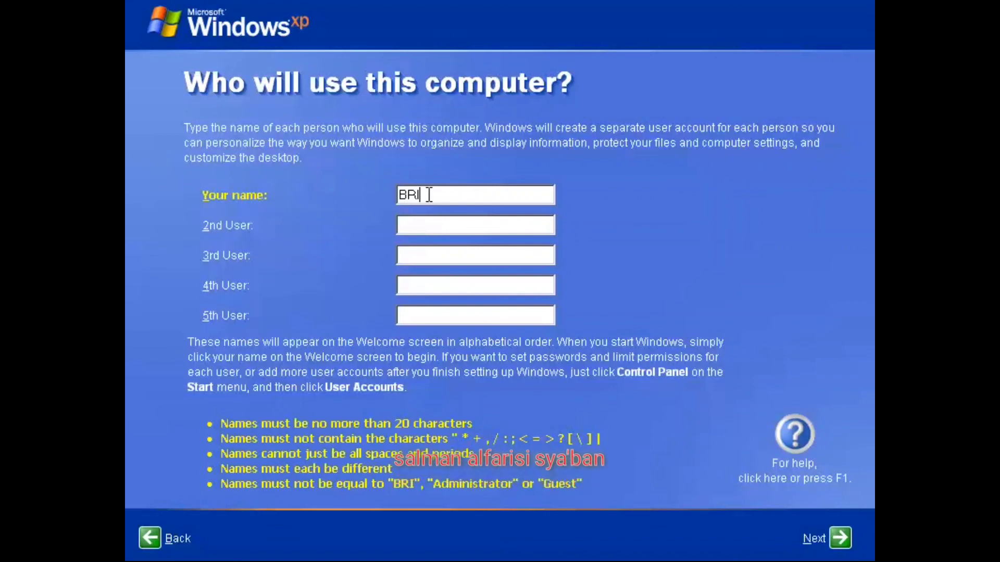
pyautogui.press('BackSpace')
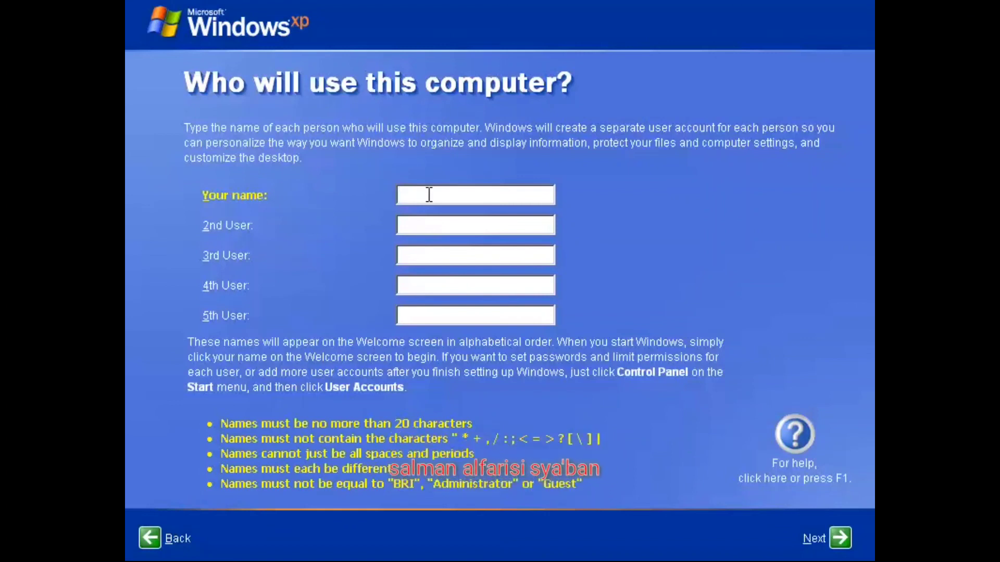
pyautogui.write('bri')
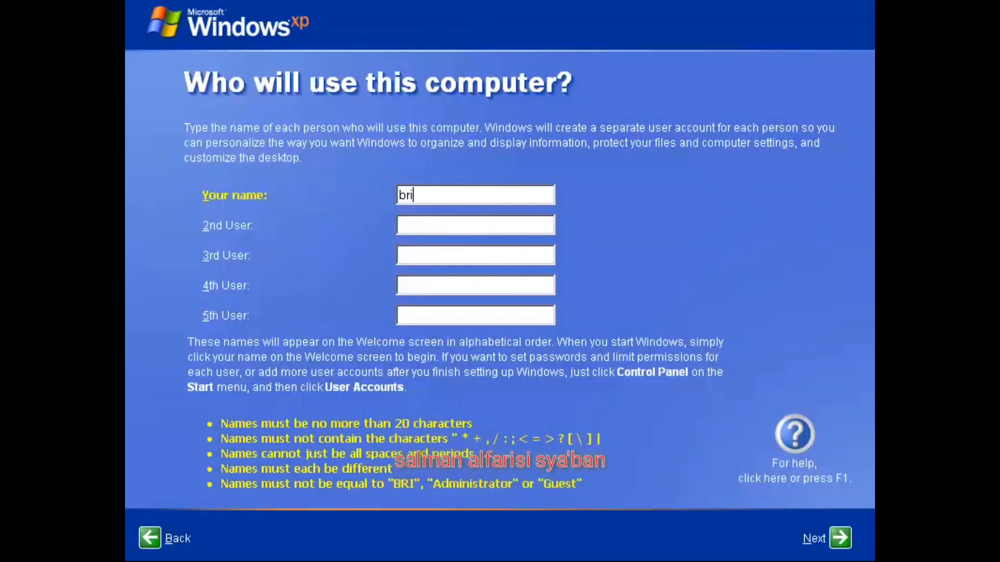
pyautogui.click(846, 550)
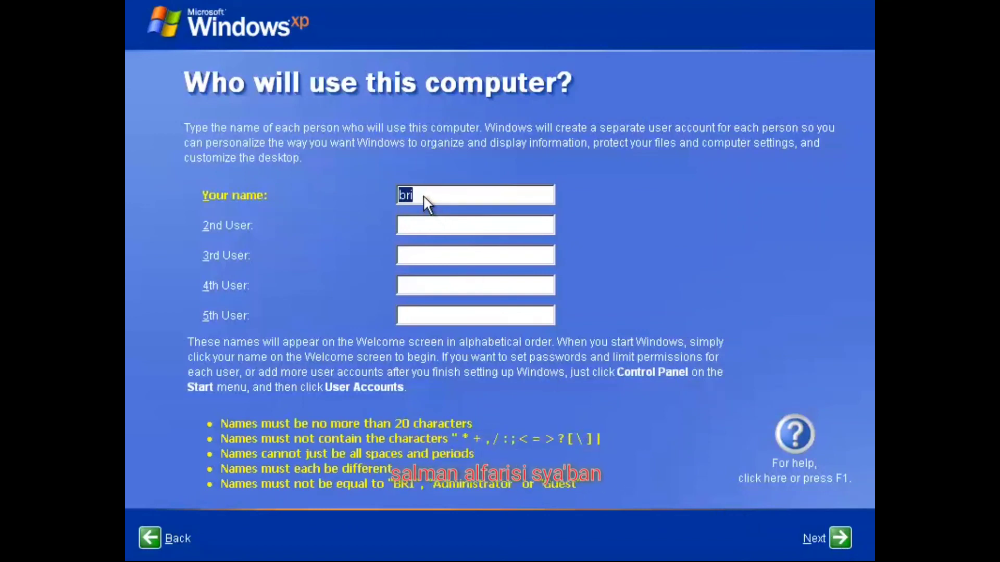
pyautogui.write('TSI')
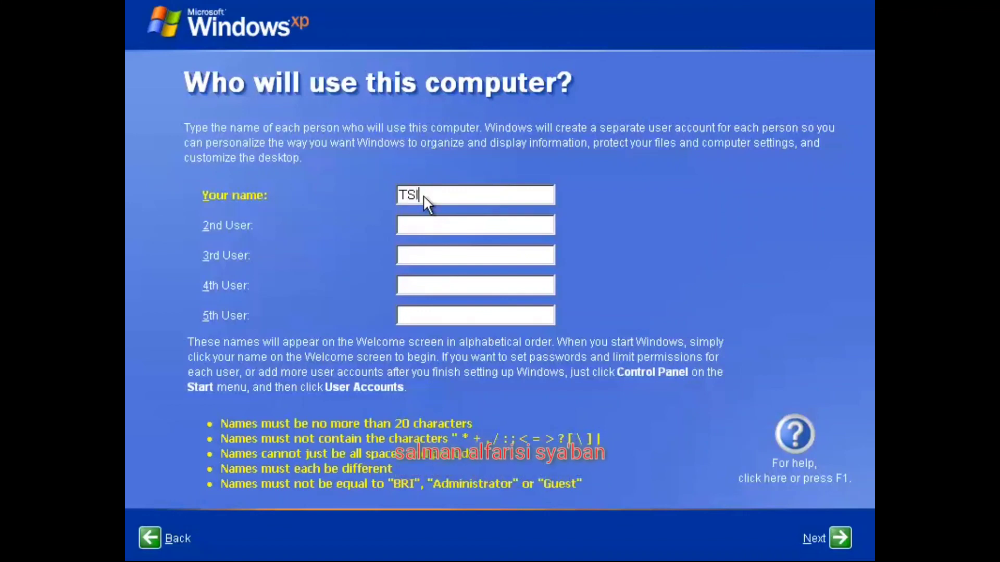
pyautogui.click(832, 539)
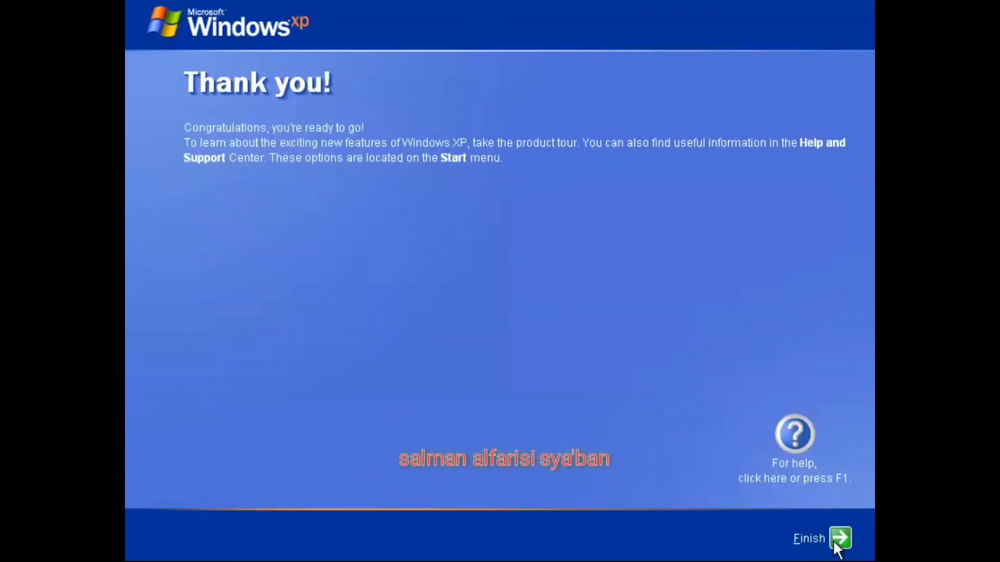
# Finish setup, close the Start menu, refresh the desktop, and dismiss the security and tour balloons.
pyautogui.click(834, 541)
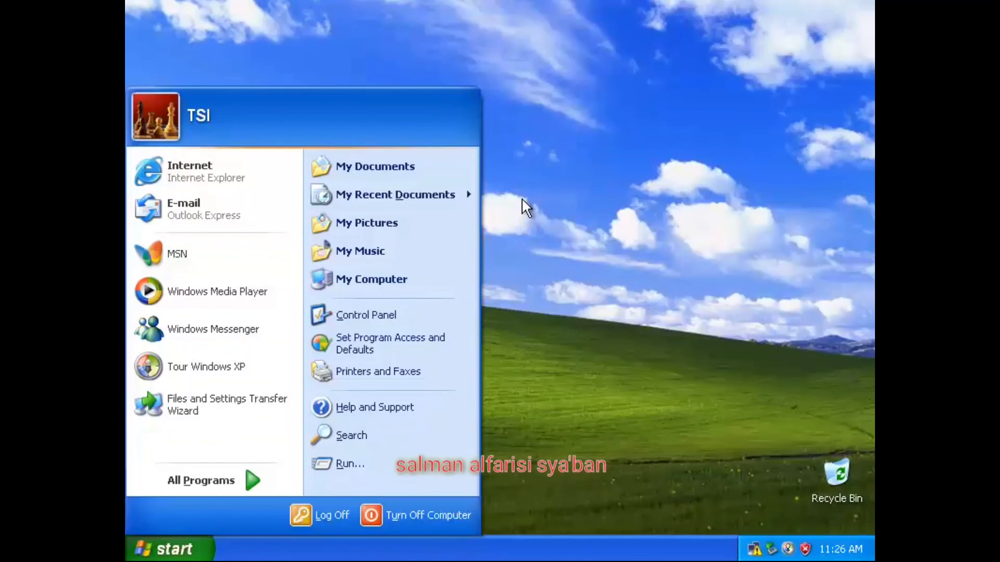
pyautogui.click(522, 199)
pyautogui.rightClick(522, 200)
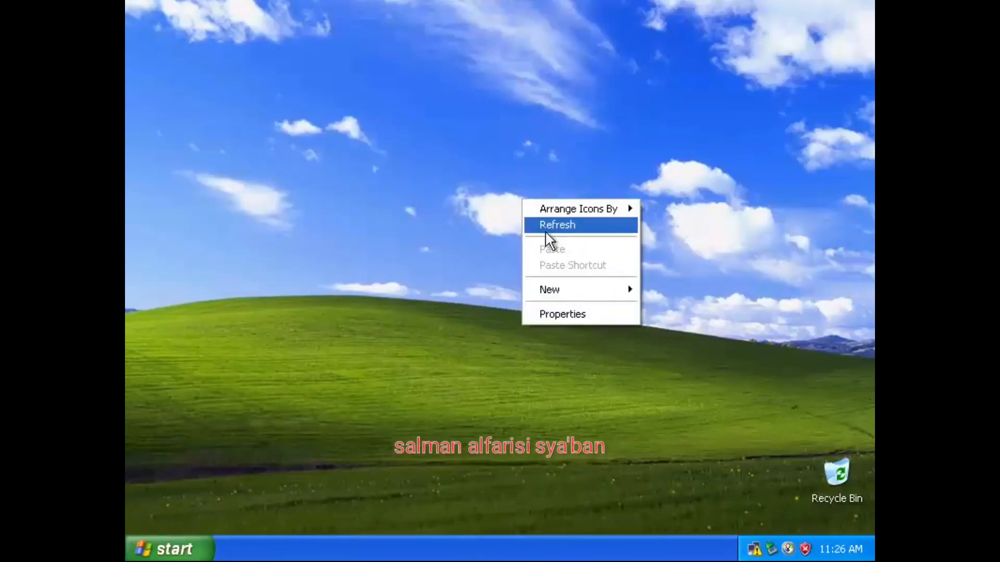
pyautogui.click(546, 229)
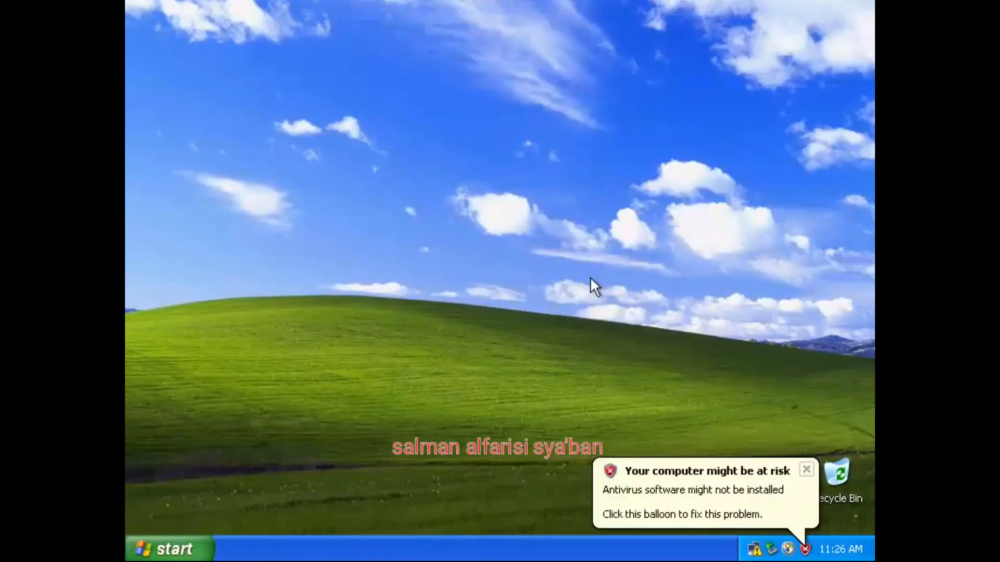
pyautogui.click(804, 465)
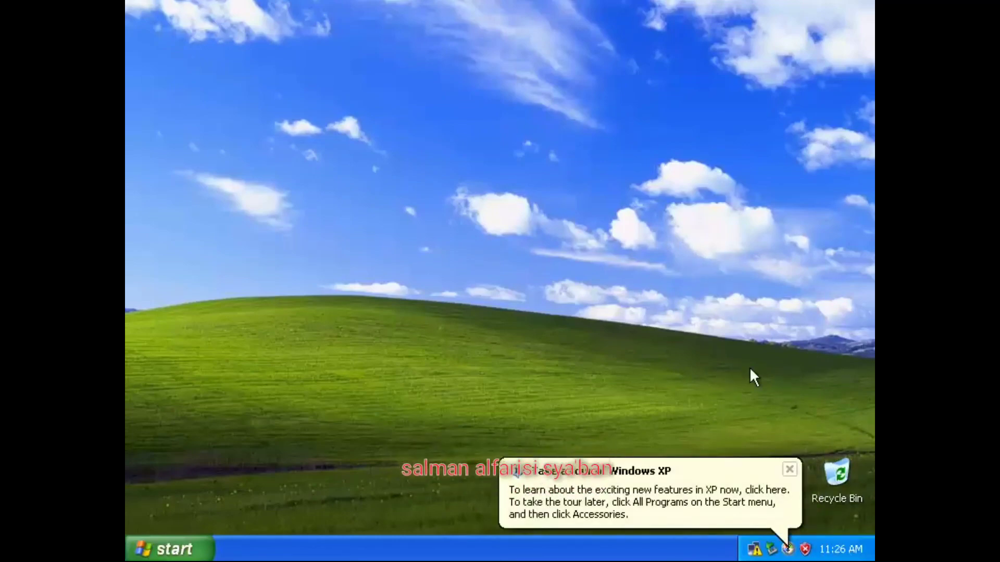
pyautogui.click(789, 469)
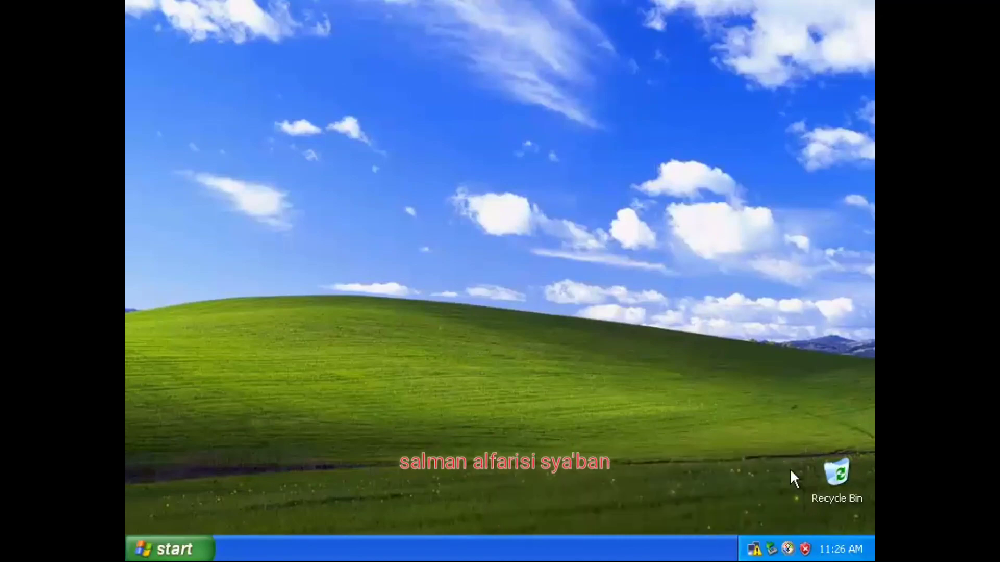